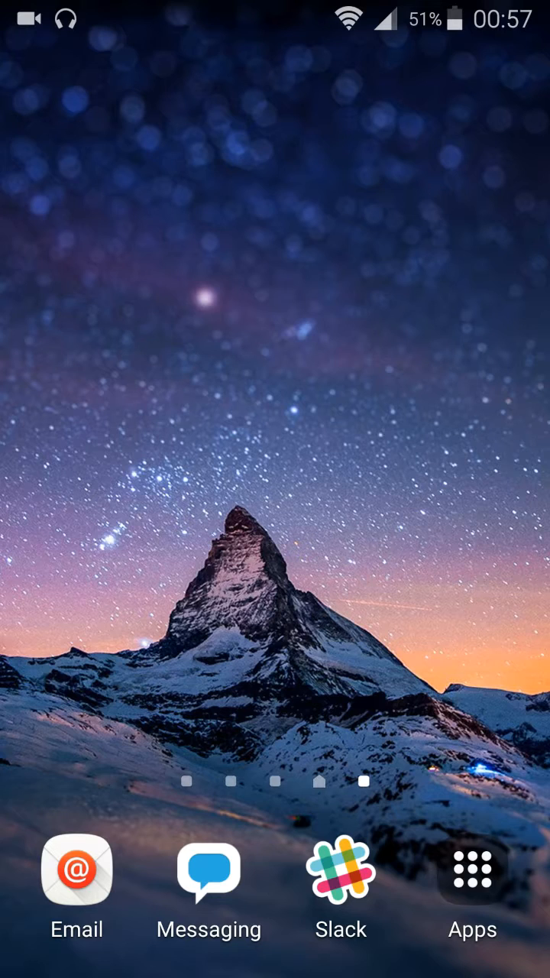
# Pull down the notification and quick settings panel over the home screen
pyautogui.moveTo(275, 8); pyautogui.dragTo(275, 459)
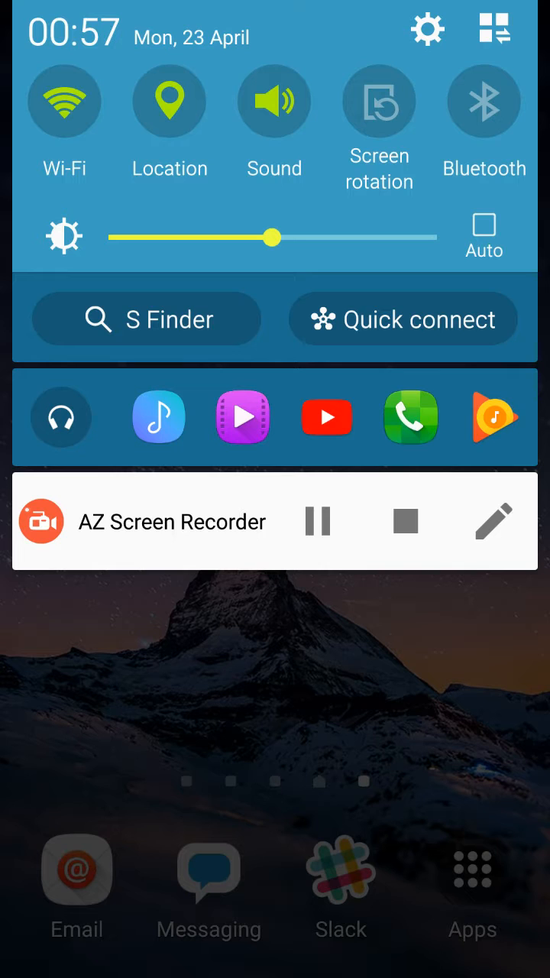
# Launch the device Settings app from the panel's gear icon
pyautogui.click(428, 31)
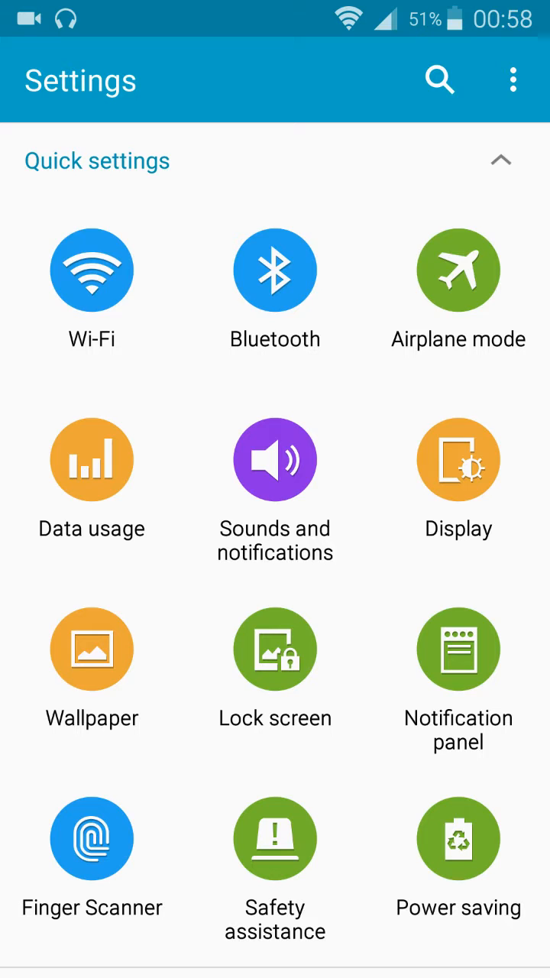
pyautogui.scroll(-10, 275, 535)
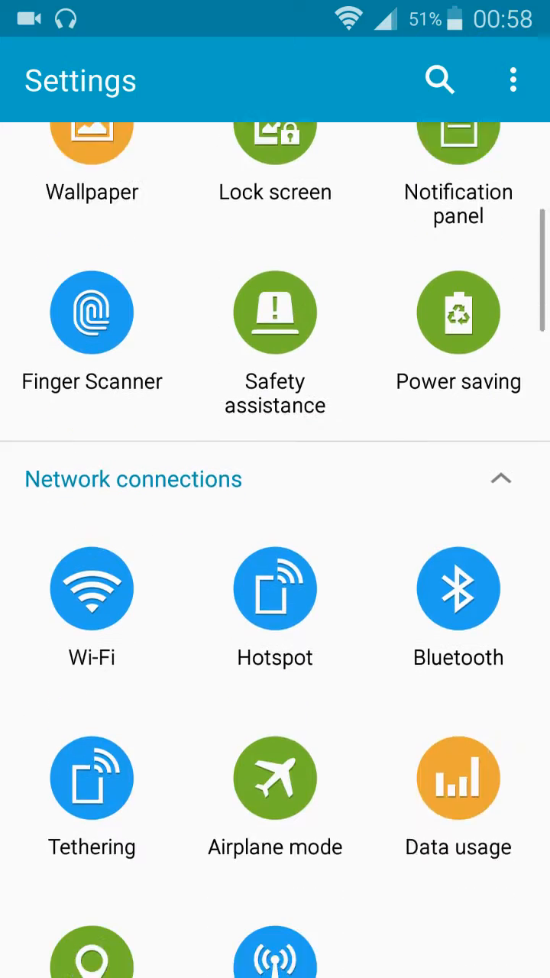
pyautogui.scroll(-5, 275, 535)
pyautogui.scroll(-5, 276, 535)
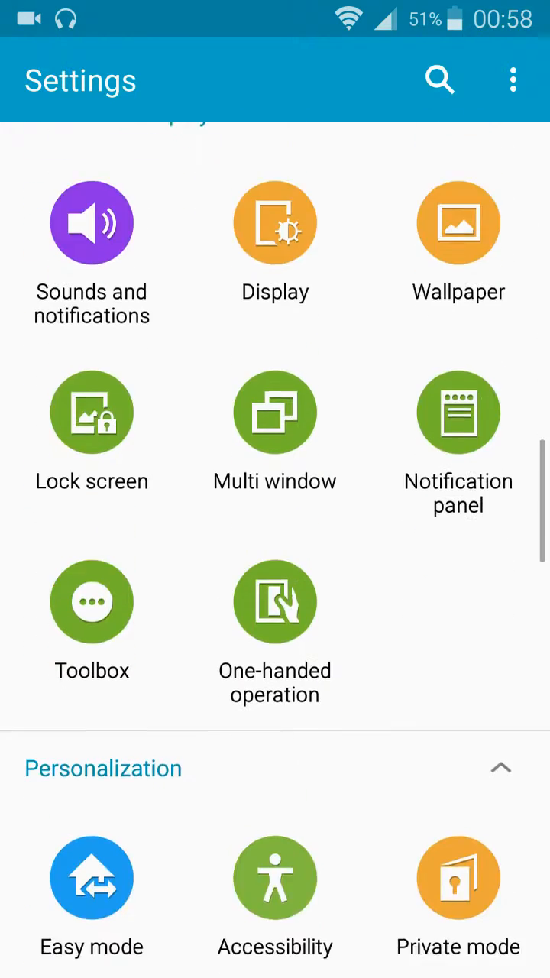
pyautogui.scroll(-5, 275, 535)
pyautogui.scroll(-5, 275, 535)
pyautogui.scroll(-5, 275, 535)
pyautogui.scroll(-5, 275, 535)
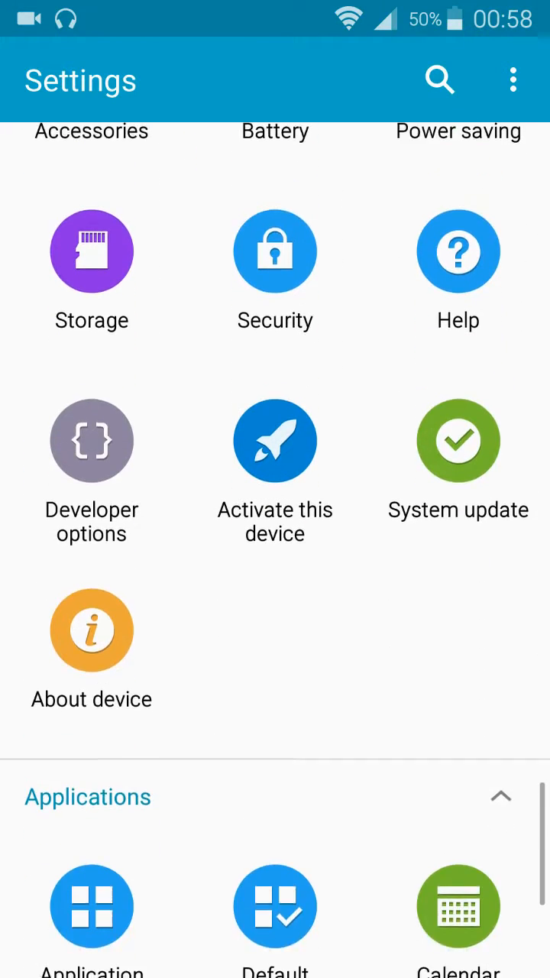
pyautogui.scroll(-2, 275, 535)
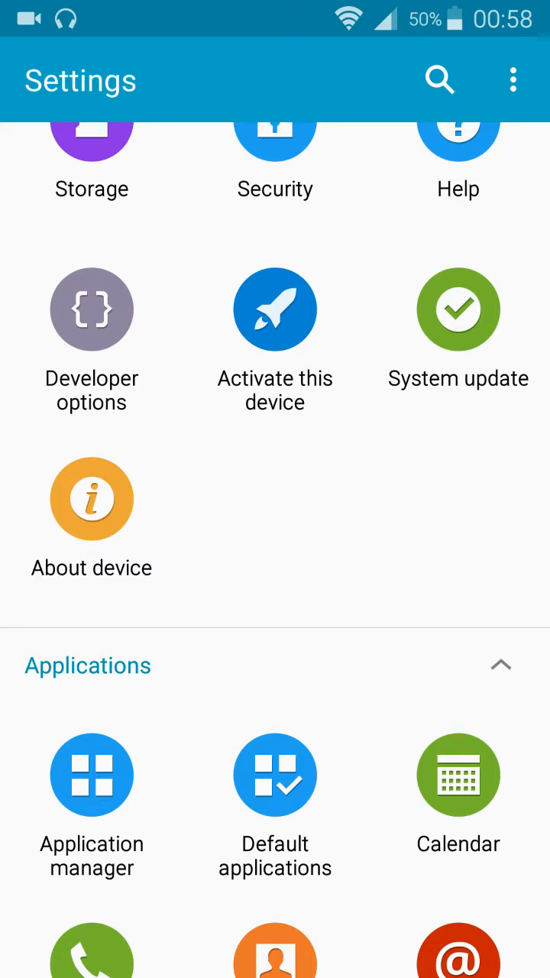
# Reach About device and start renaming the device, currently '(Galaxy S5)'
pyautogui.click(91, 512)
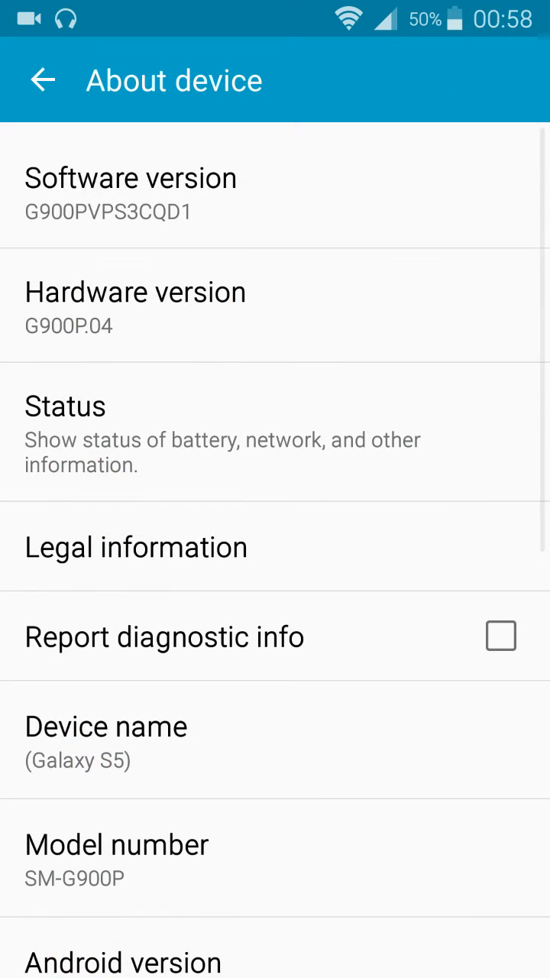
pyautogui.scroll(-3, 275, 535)
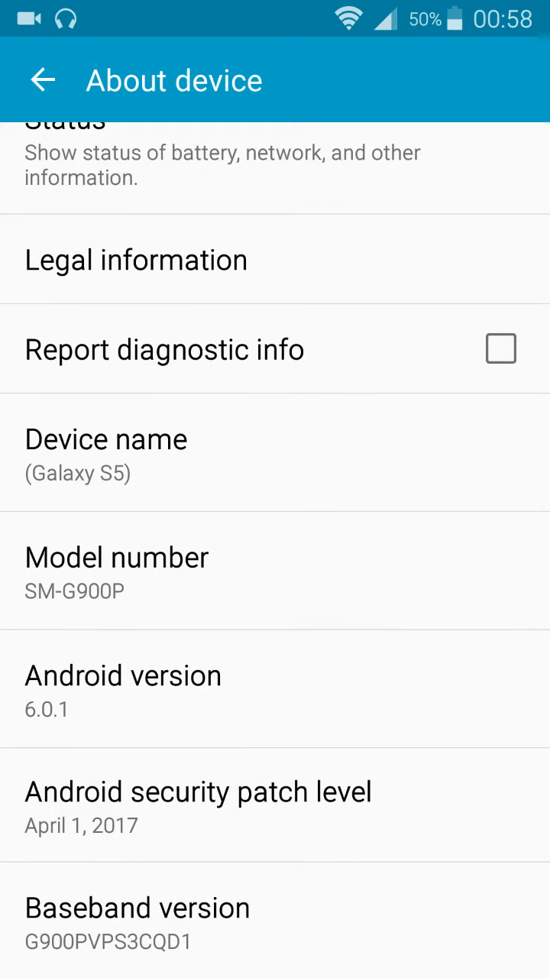
pyautogui.click(163, 442)
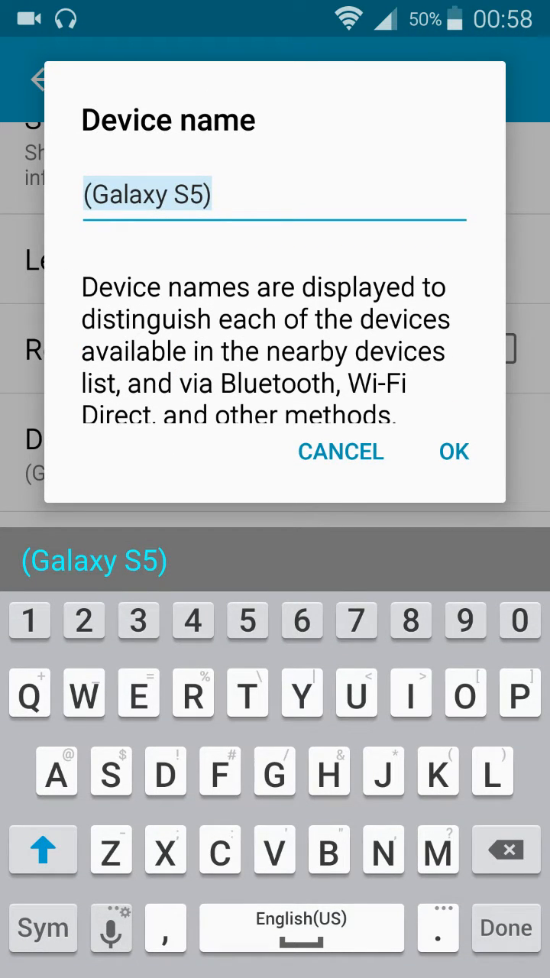
# Delete both parentheses so the name reads 'Galaxy S5' and confirm it
pyautogui.click(223, 194)
pyautogui.click(506, 850)
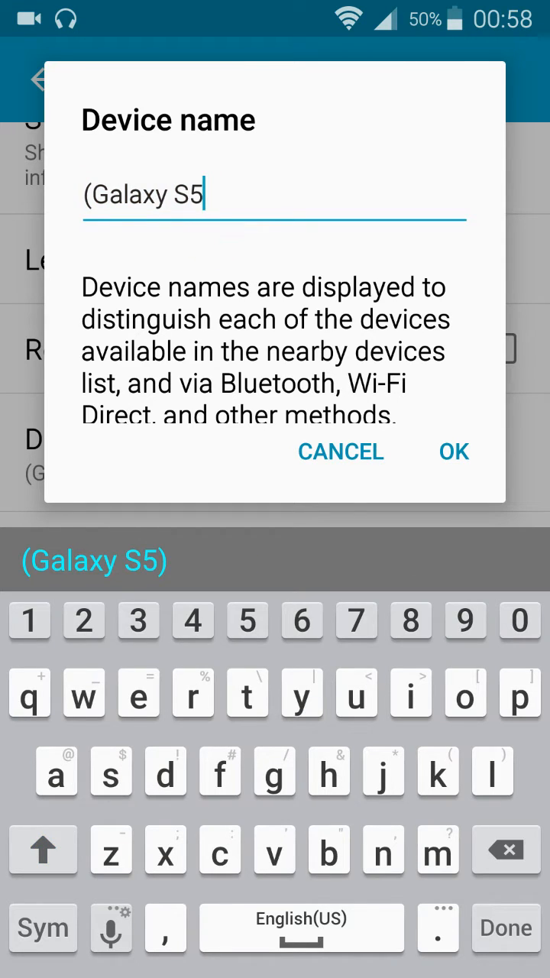
pyautogui.click(92, 195)
pyautogui.click(506, 850)
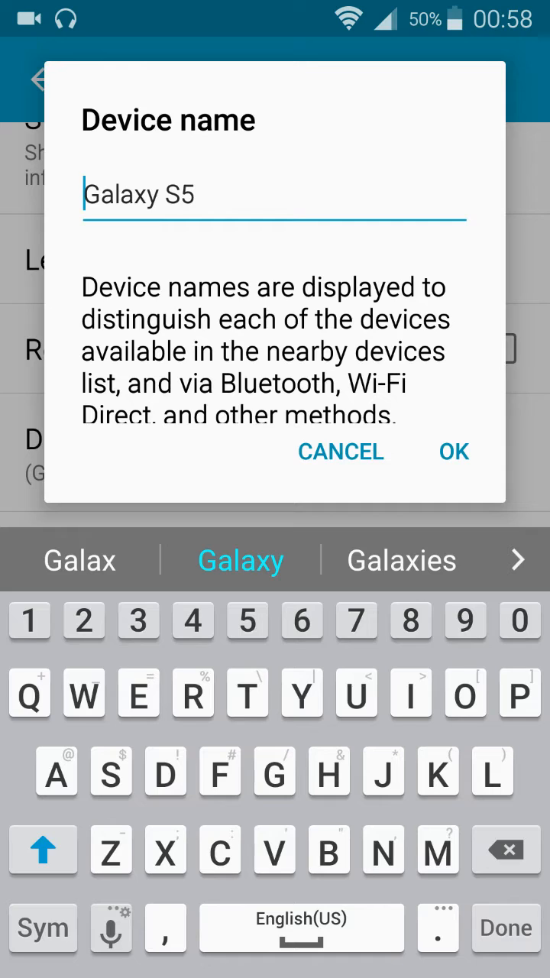
pyautogui.click(454, 452)
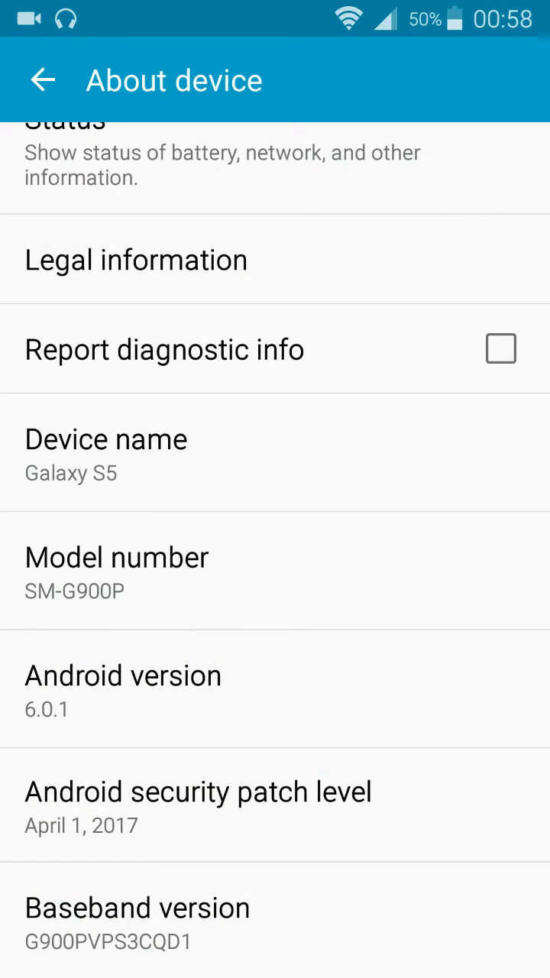